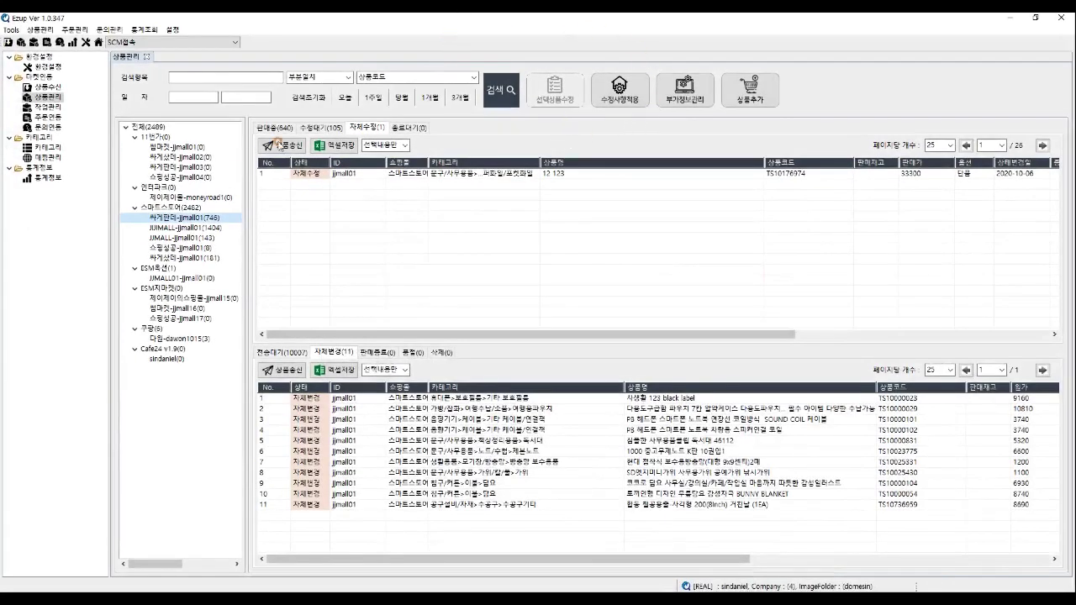
Open the 수정사항적용 window to view its search conditions and close it without searching
{"action": "left_click", "coordinate": [626, 101]}
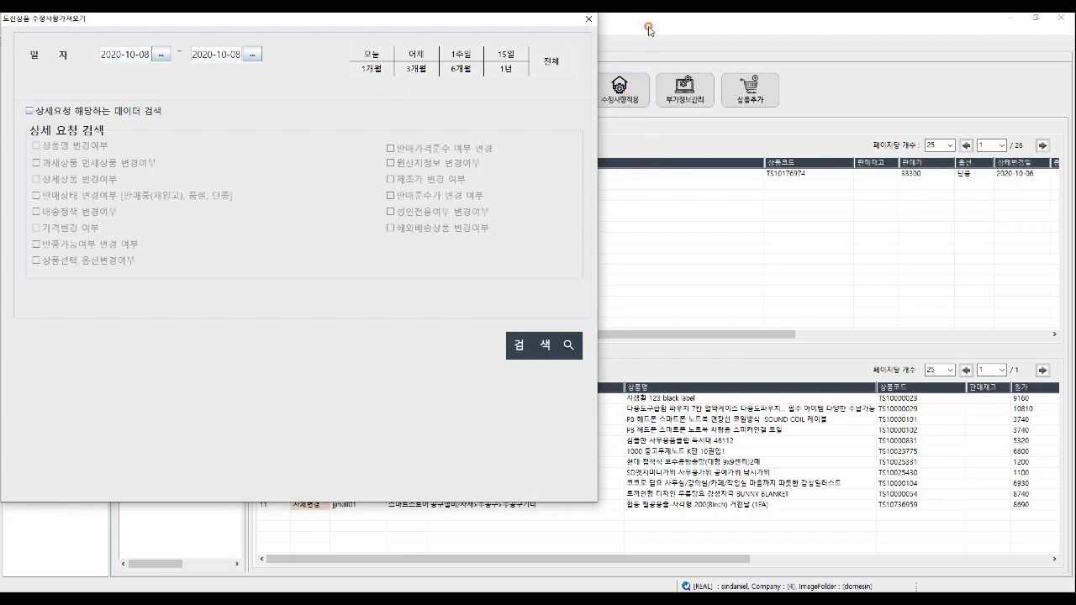
{"action": "left_click", "coordinate": [591, 20]}
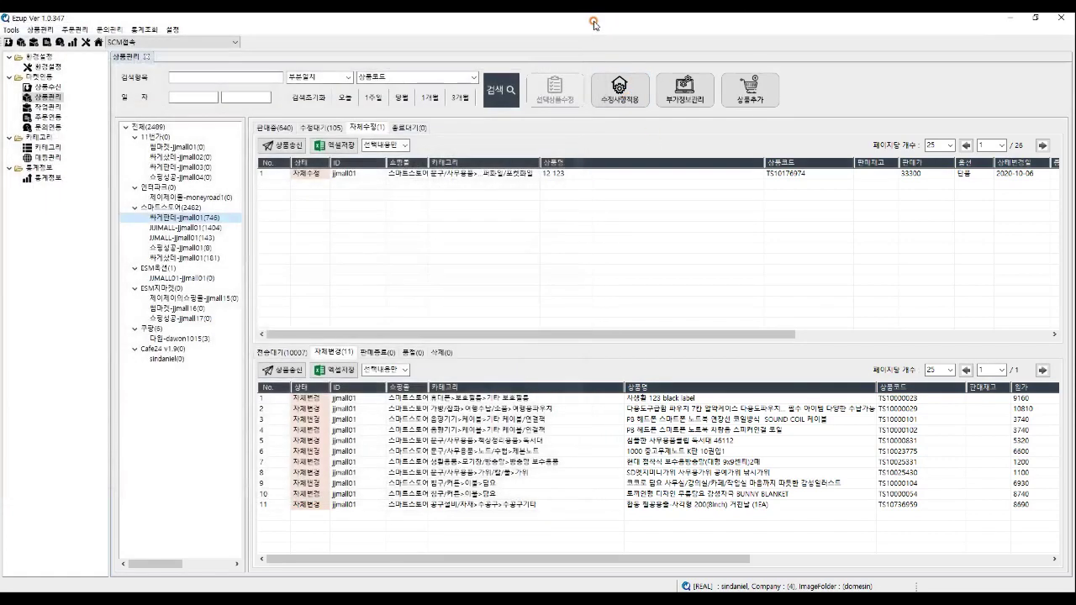
Look over the selected store's 자체변경, 전송대기 and 판매중 product lists
{"action": "left_click", "coordinate": [437, 410]}
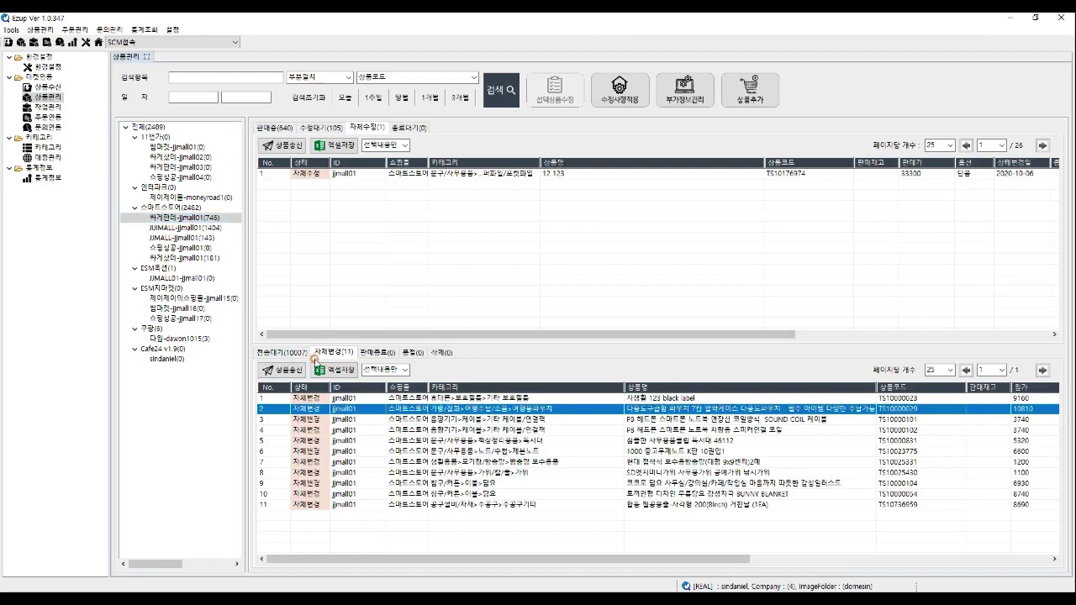
{"action": "left_click", "coordinate": [282, 352]}
{"action": "left_click", "coordinate": [446, 400]}
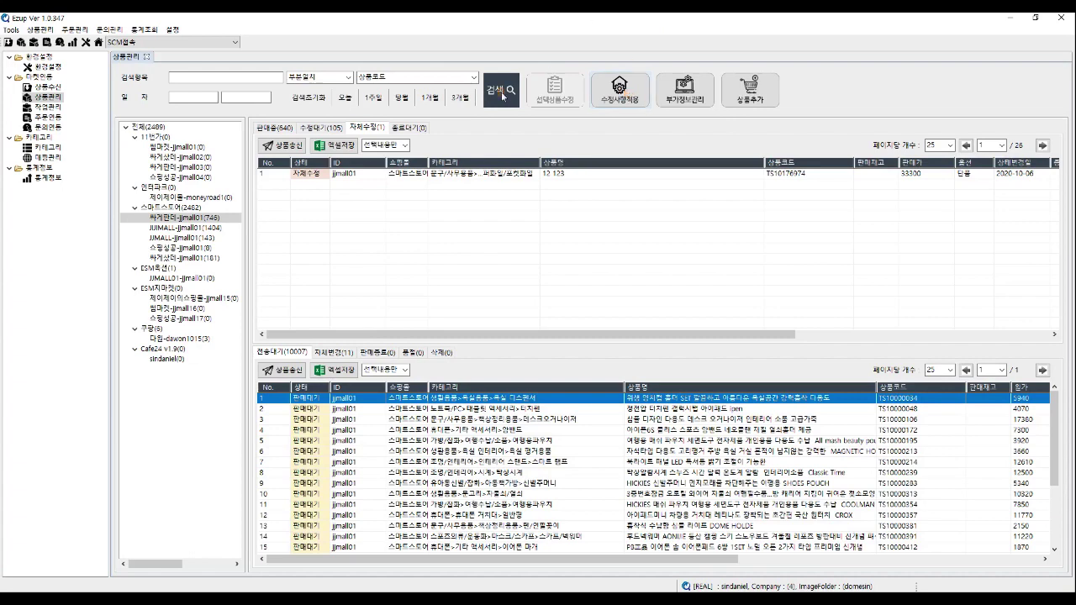
{"action": "left_click", "coordinate": [400, 430]}
{"action": "left_click", "coordinate": [275, 127]}
{"action": "left_click", "coordinate": [473, 451]}
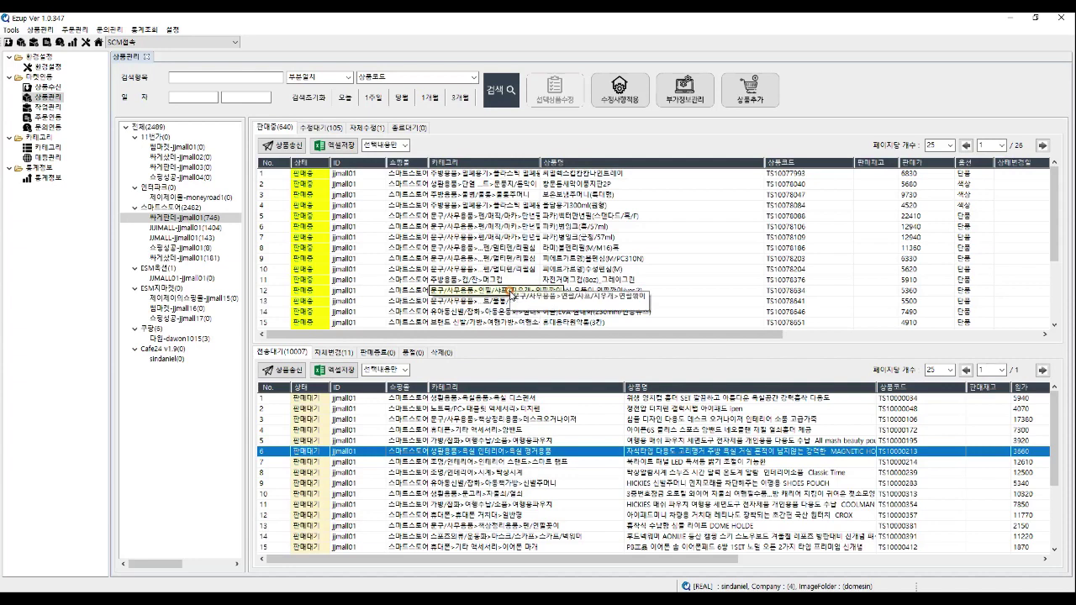
{"action": "left_click", "coordinate": [469, 249]}
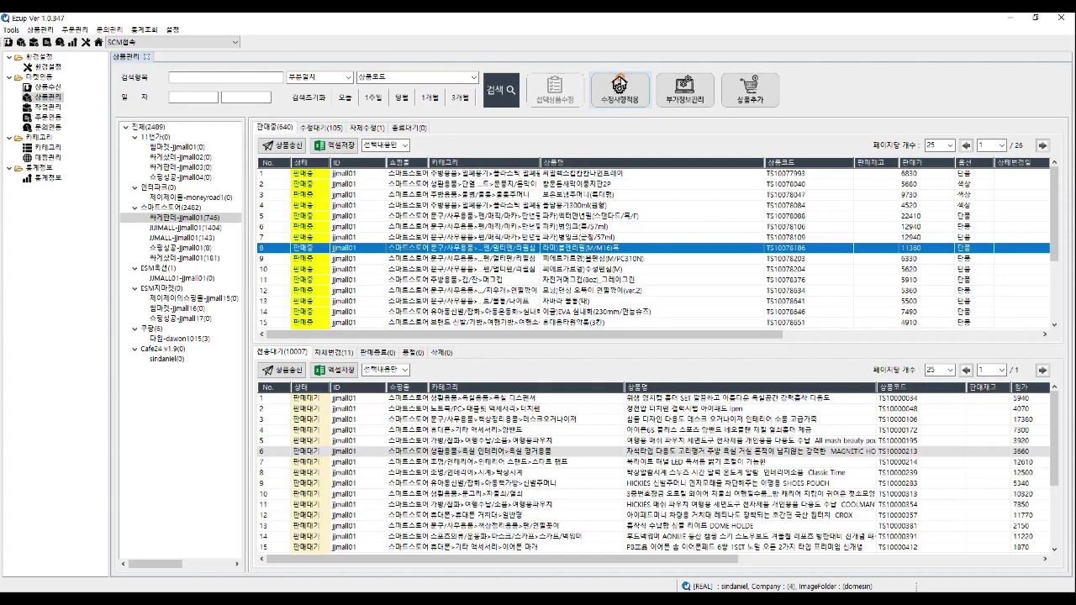
Open the 수정사항적용 window for importing supplier product changes
{"action": "left_click", "coordinate": [618, 80]}
{"action": "left_click", "coordinate": [615, 99]}
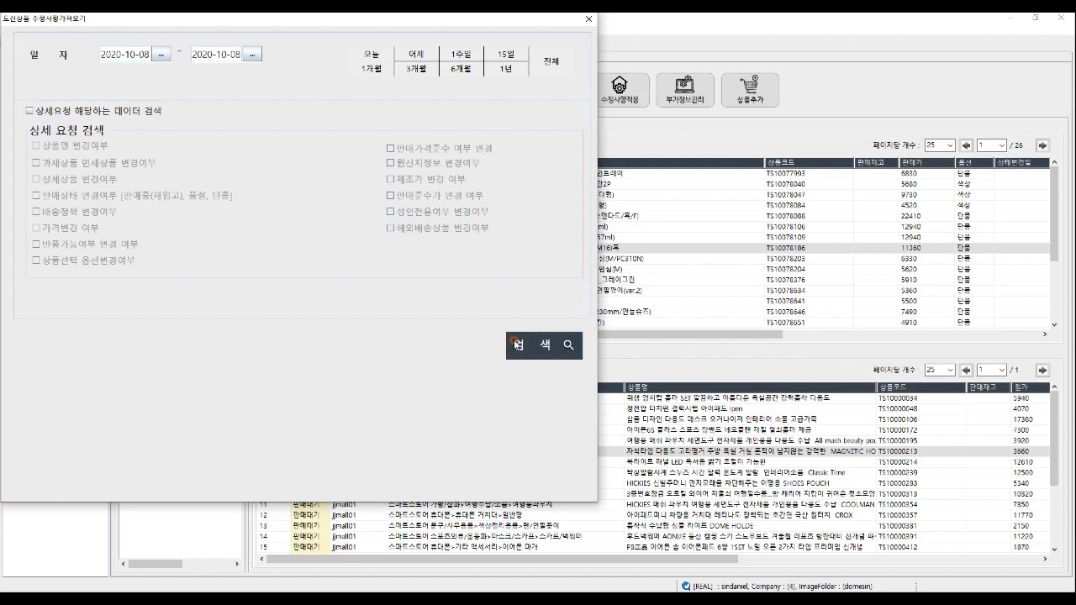
Set the change search period to one week (2020-10-01 to 2020-10-08) and restrict it to 판매상태 변경여부
{"action": "left_click", "coordinate": [551, 64]}
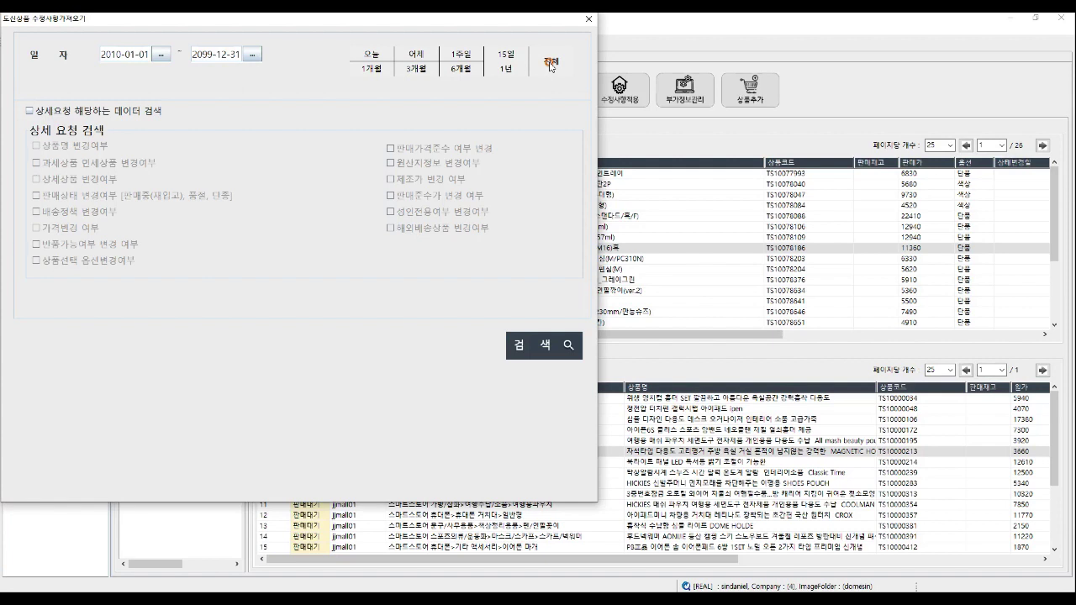
{"action": "left_click", "coordinate": [292, 100]}
{"action": "left_click", "coordinate": [462, 55]}
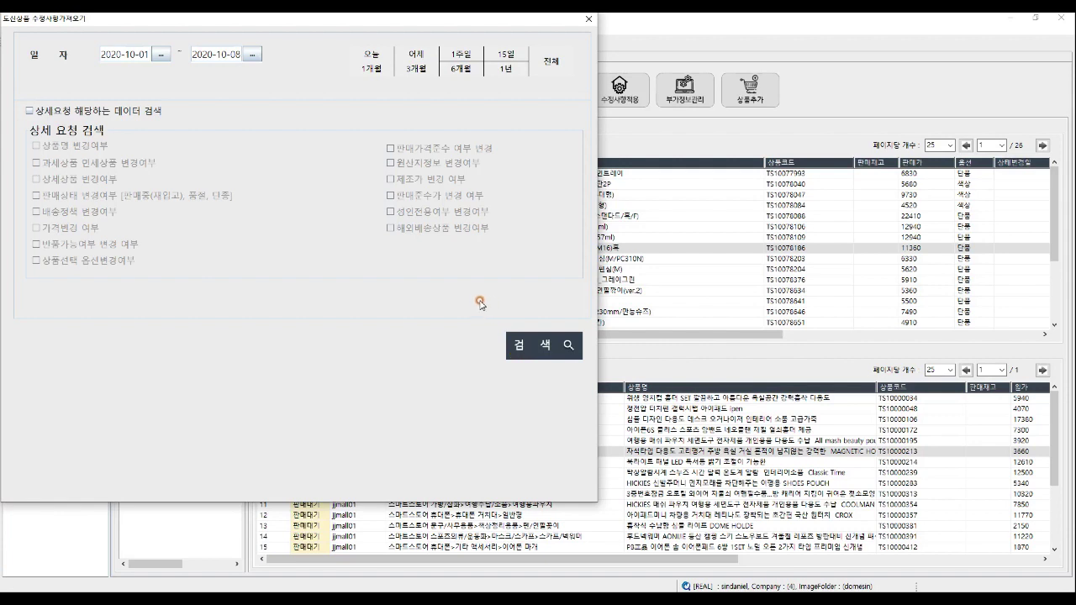
{"action": "left_click", "coordinate": [94, 112]}
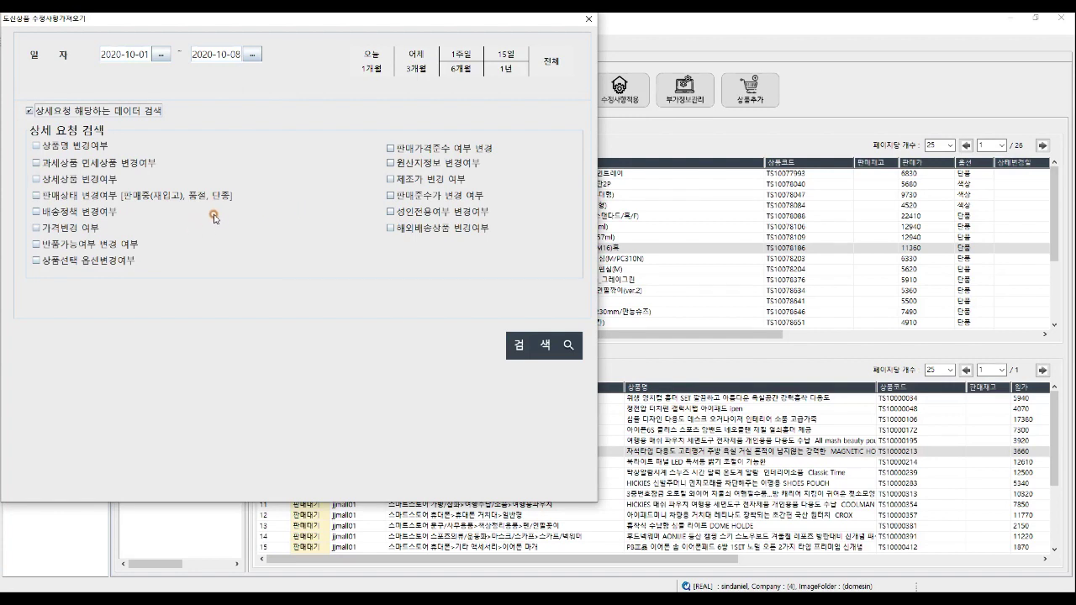
{"action": "left_click", "coordinate": [107, 199]}
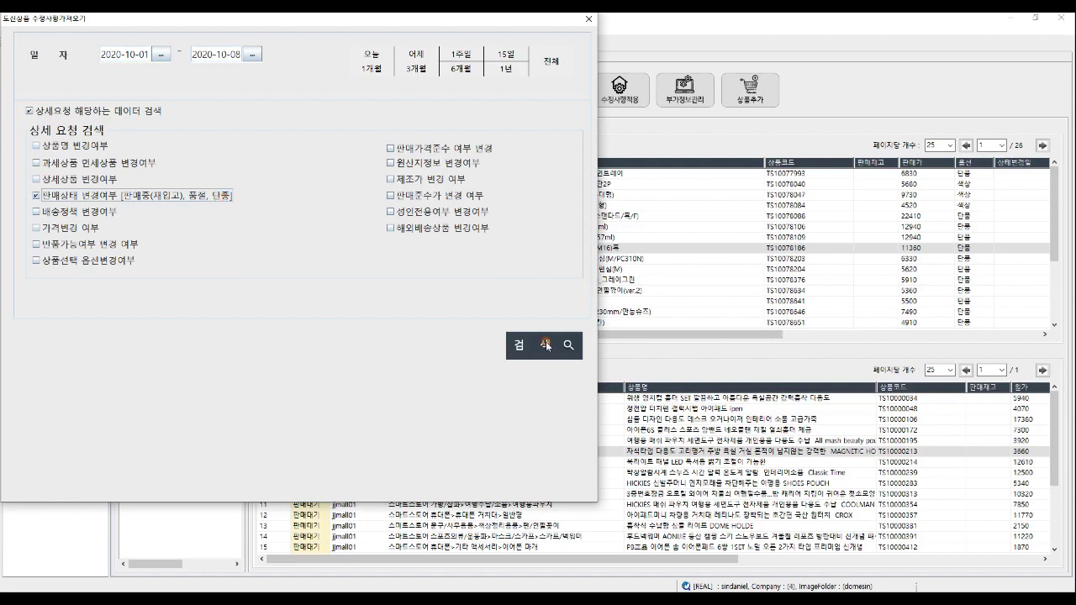
Import product changes for today (2020-10-08) with the detailed-request filter turned off, and close the window
{"action": "left_click", "coordinate": [358, 55]}
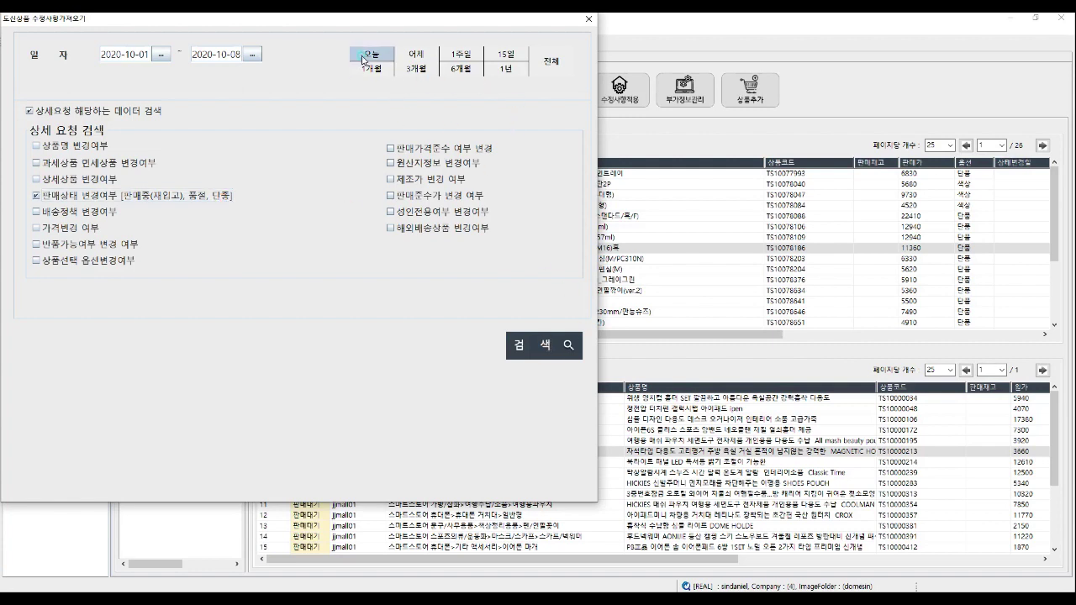
{"action": "left_click", "coordinate": [64, 110]}
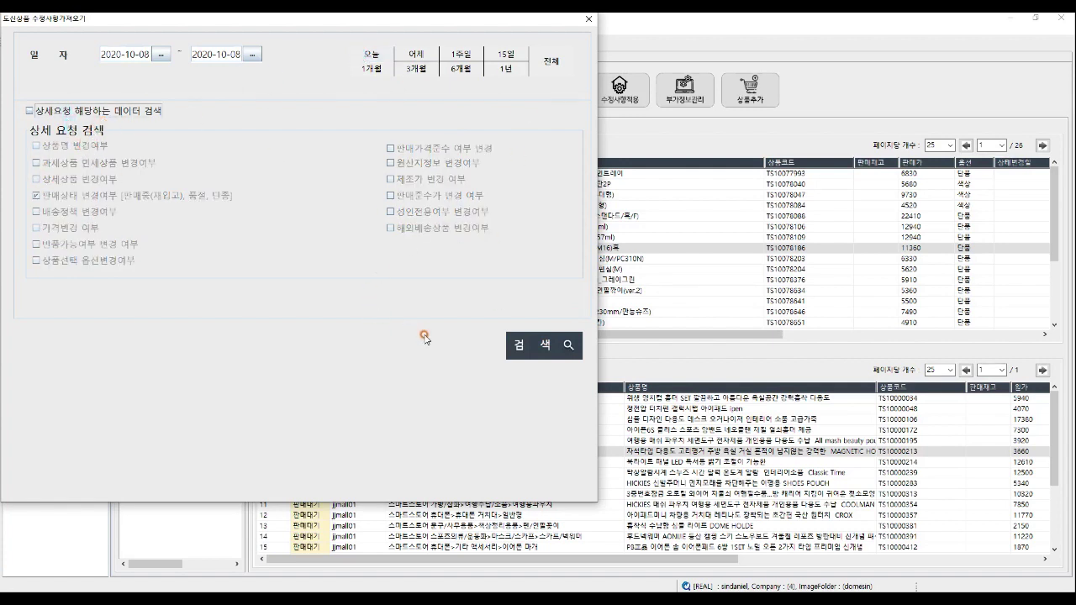
{"action": "left_click", "coordinate": [542, 345]}
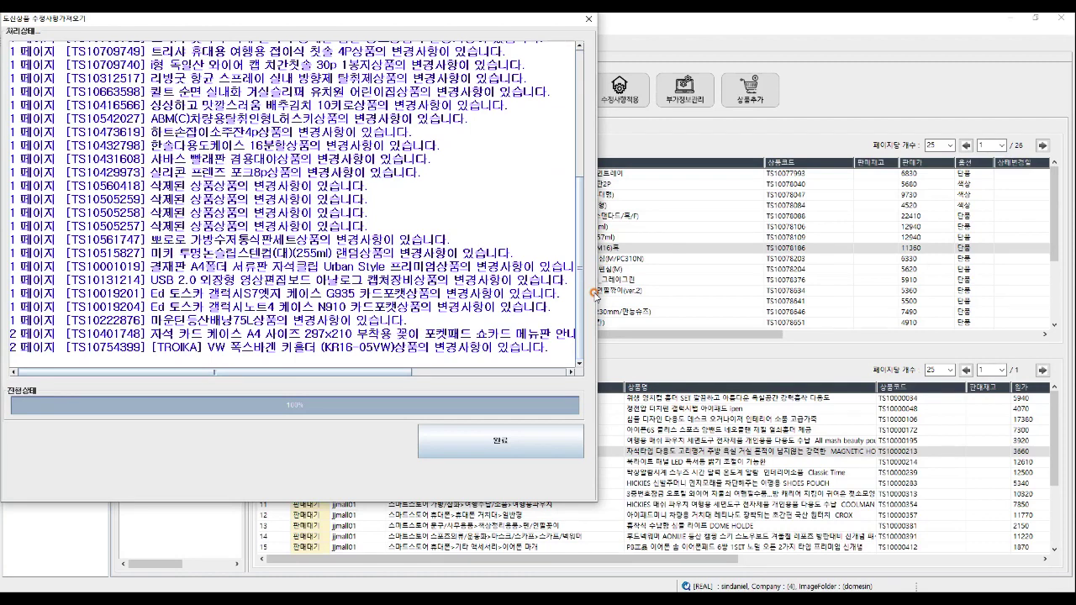
{"action": "left_click", "coordinate": [524, 430]}
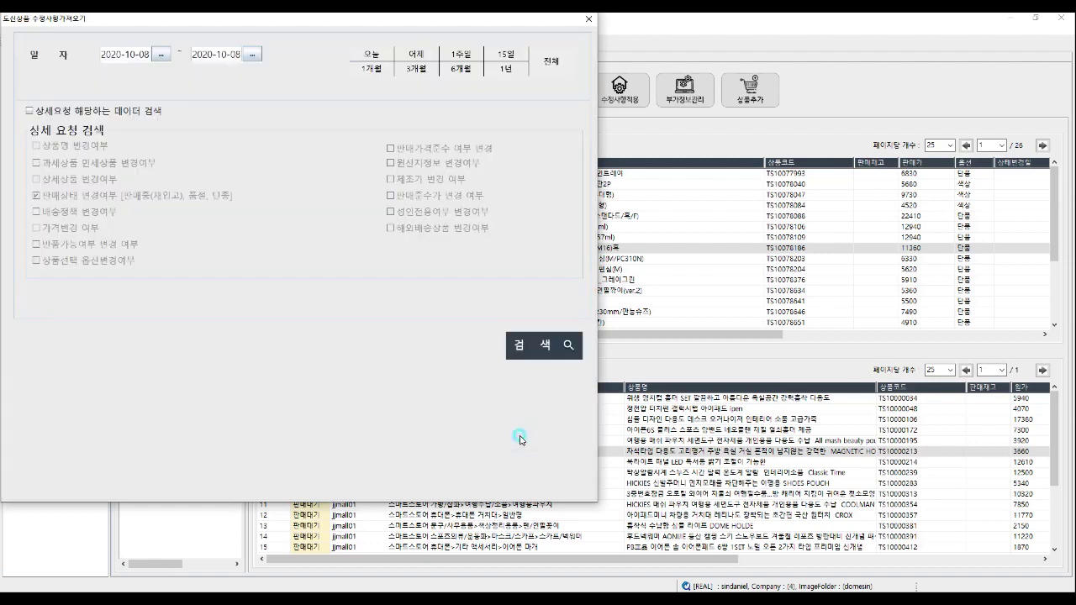
{"action": "left_click", "coordinate": [588, 19]}
Compare the store's 판매중, 수정대기 and 자체수정 product lists and examine the product under 자체수정
{"action": "left_click", "coordinate": [406, 536]}
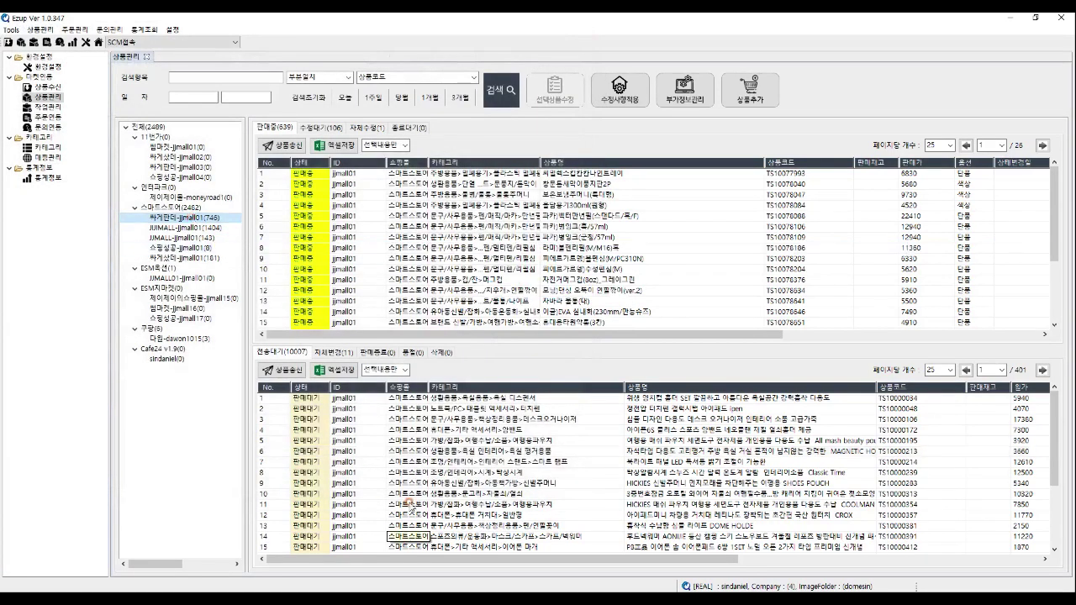
{"action": "left_click", "coordinate": [430, 400]}
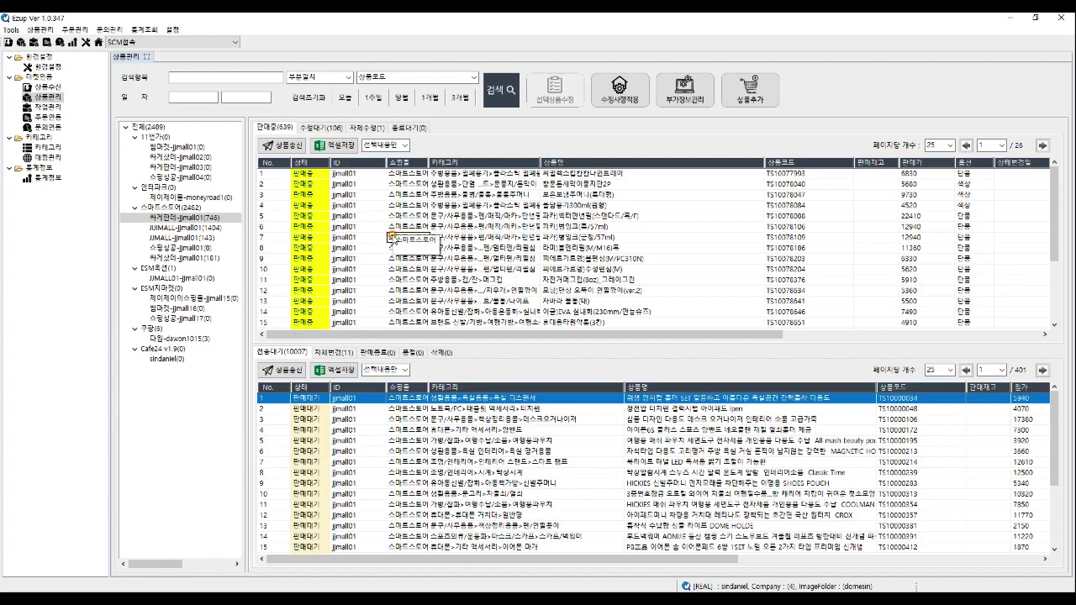
{"action": "left_click", "coordinate": [315, 128]}
{"action": "left_click", "coordinate": [369, 128]}
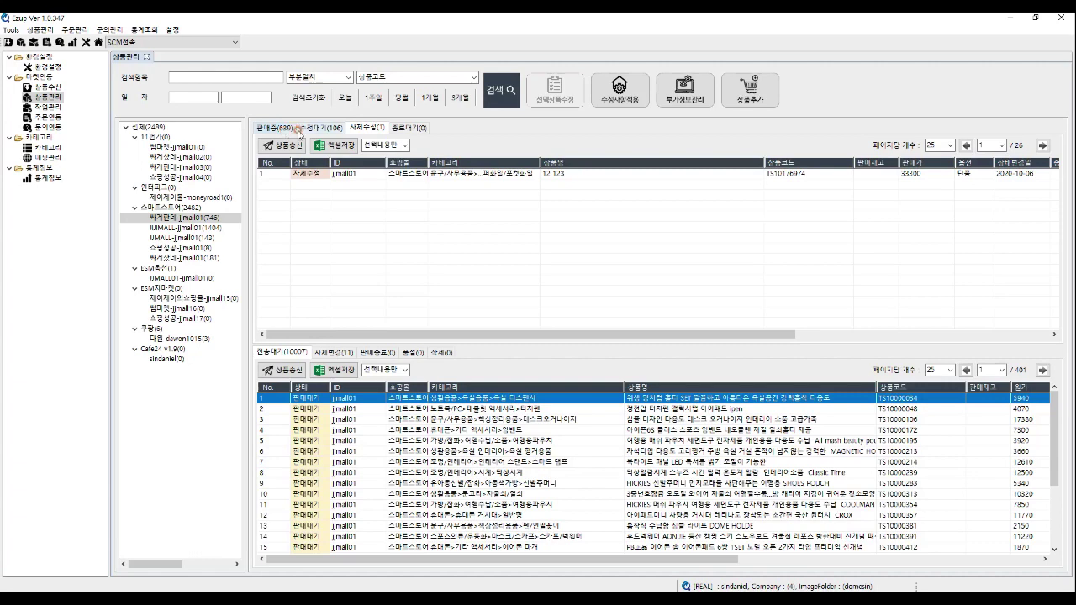
{"action": "left_click", "coordinate": [323, 131]}
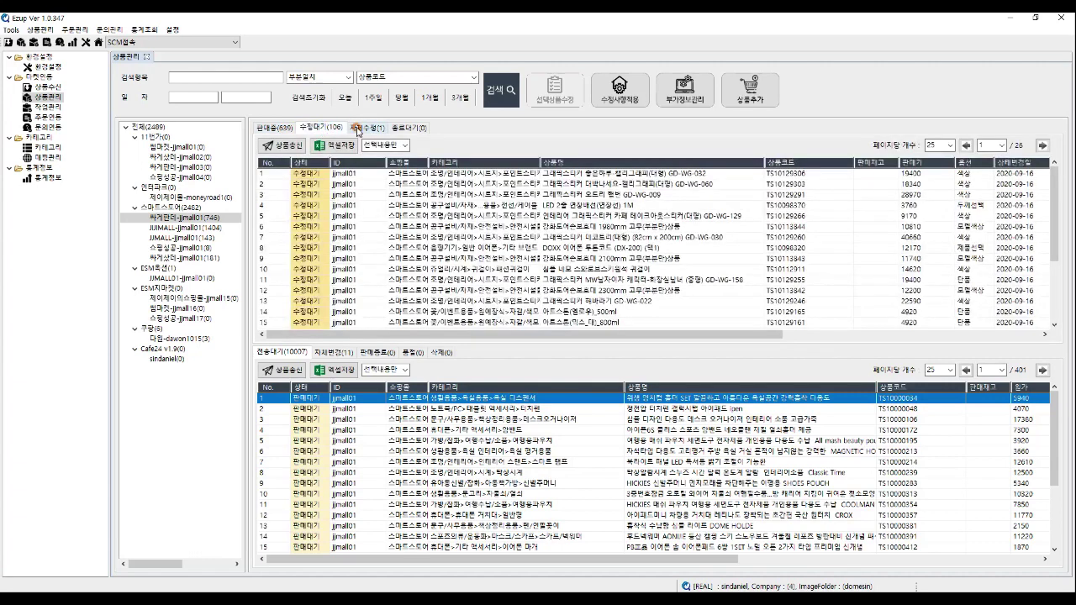
{"action": "left_click", "coordinate": [358, 130]}
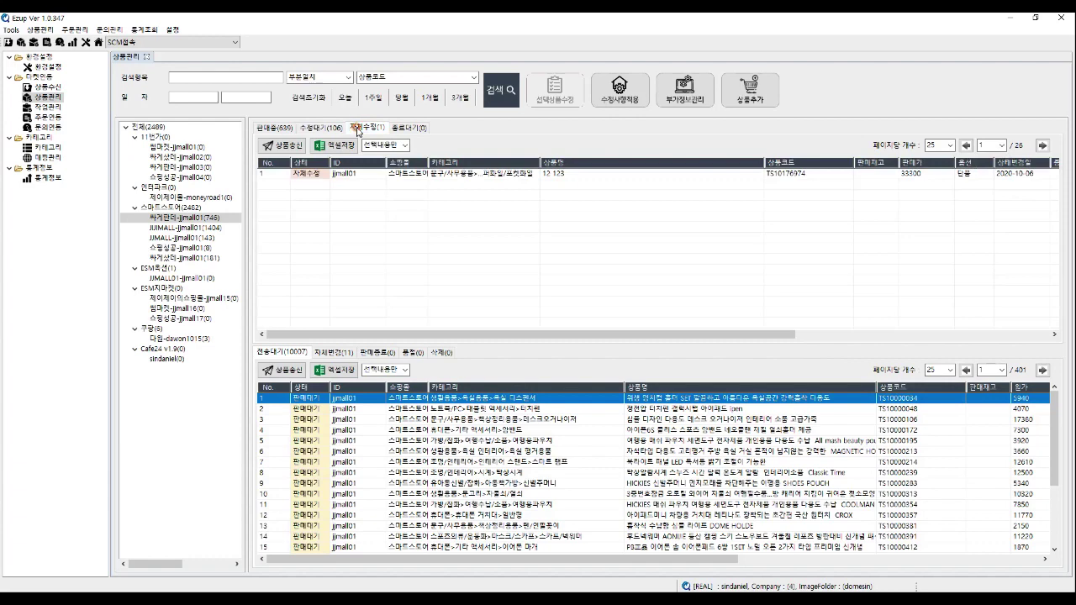
{"action": "left_click", "coordinate": [328, 132]}
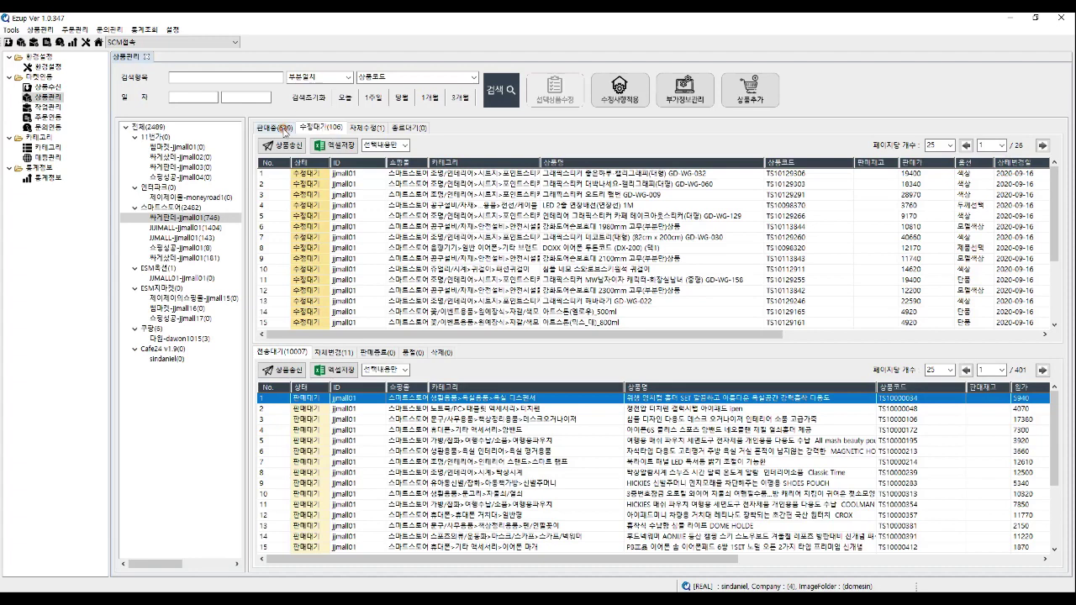
{"action": "left_click", "coordinate": [280, 128]}
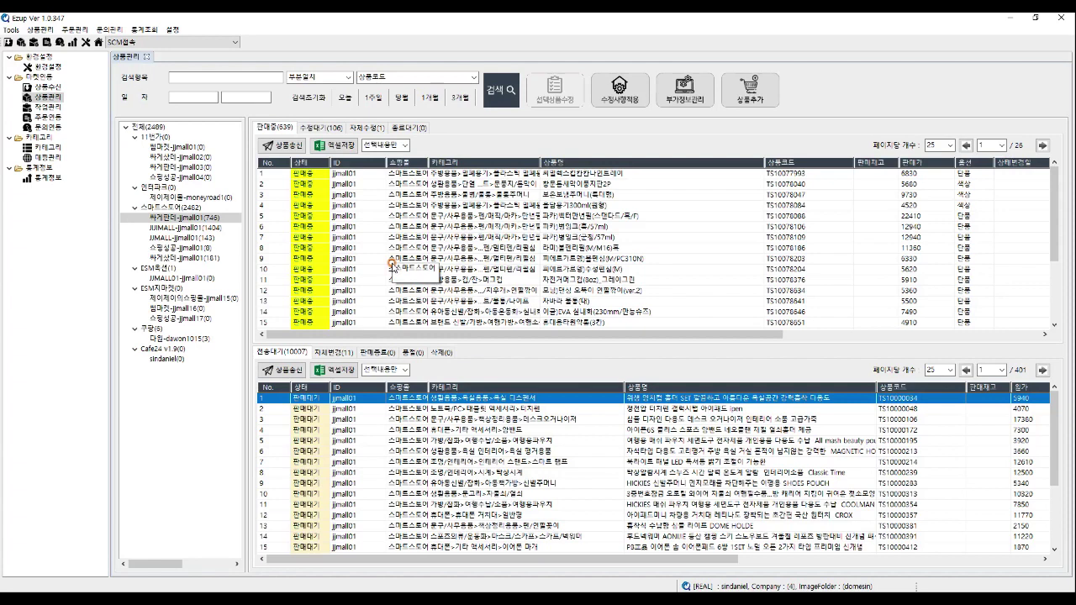
{"action": "left_click", "coordinate": [311, 130]}
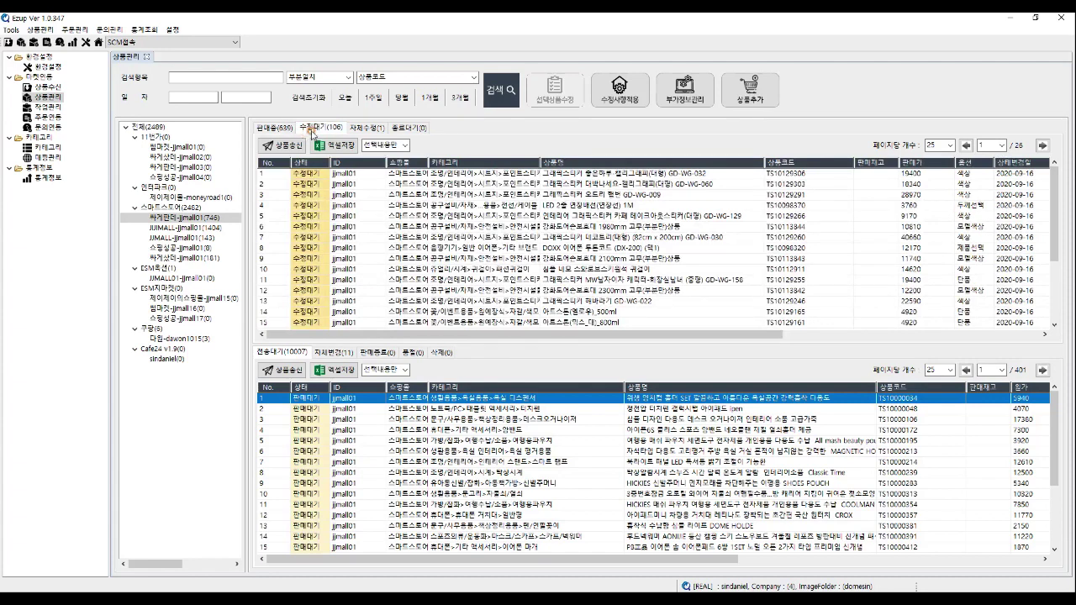
{"action": "left_click", "coordinate": [360, 131]}
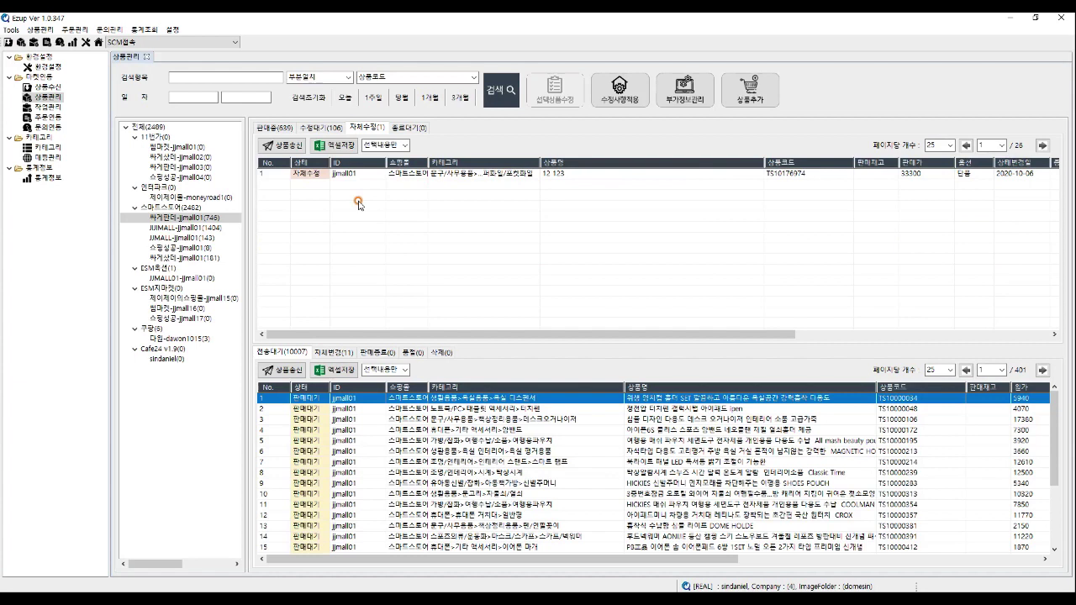
{"action": "left_click", "coordinate": [376, 174]}
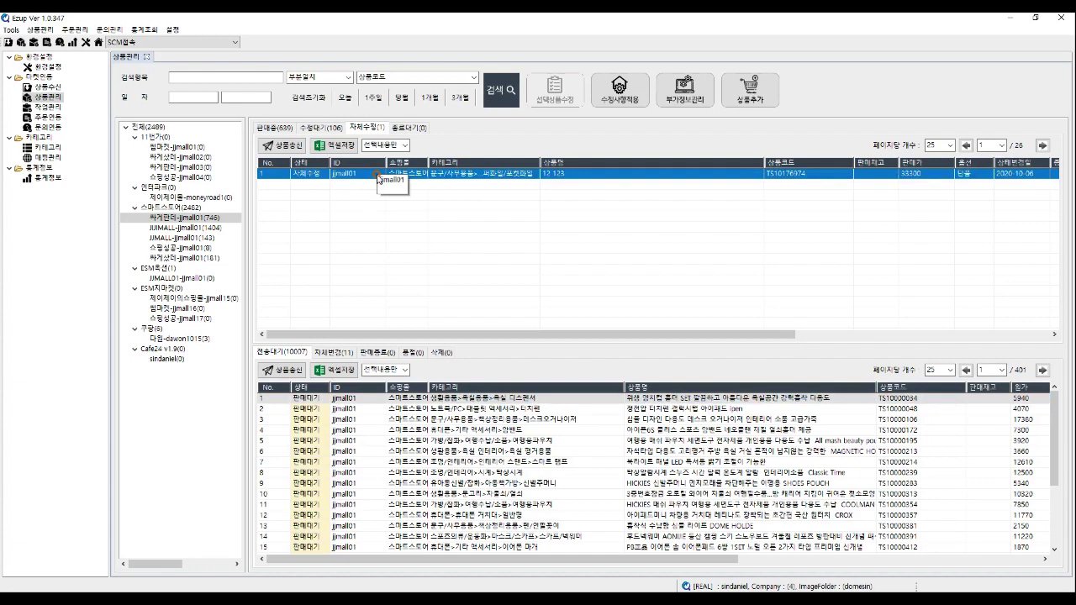
{"action": "left_click", "coordinate": [360, 126]}
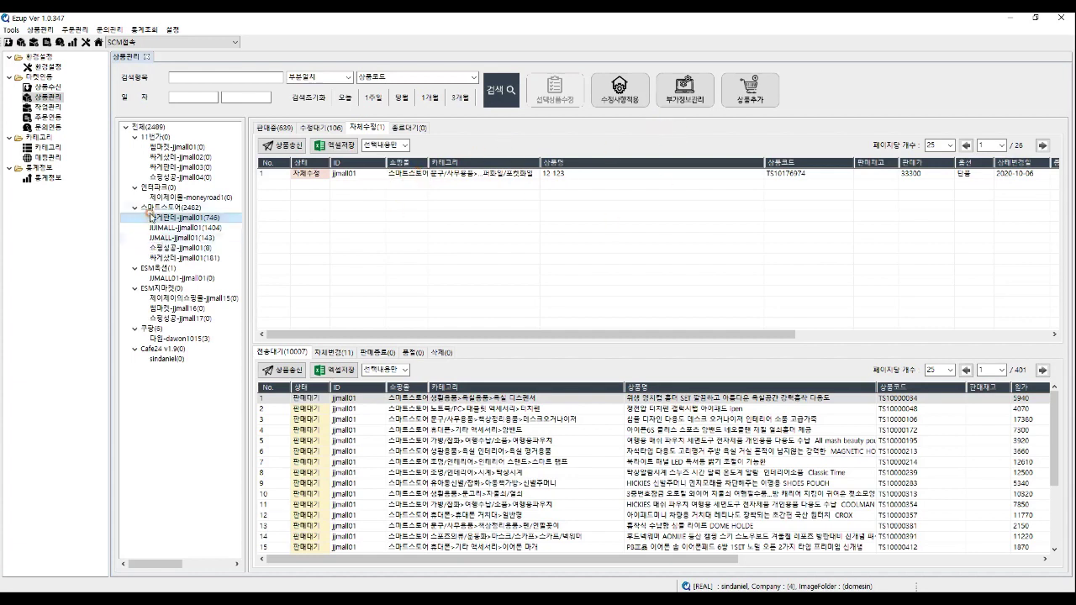
List all products, view the 선택상품수정 options for the third product, and close them without changes
{"action": "left_click", "coordinate": [150, 127]}
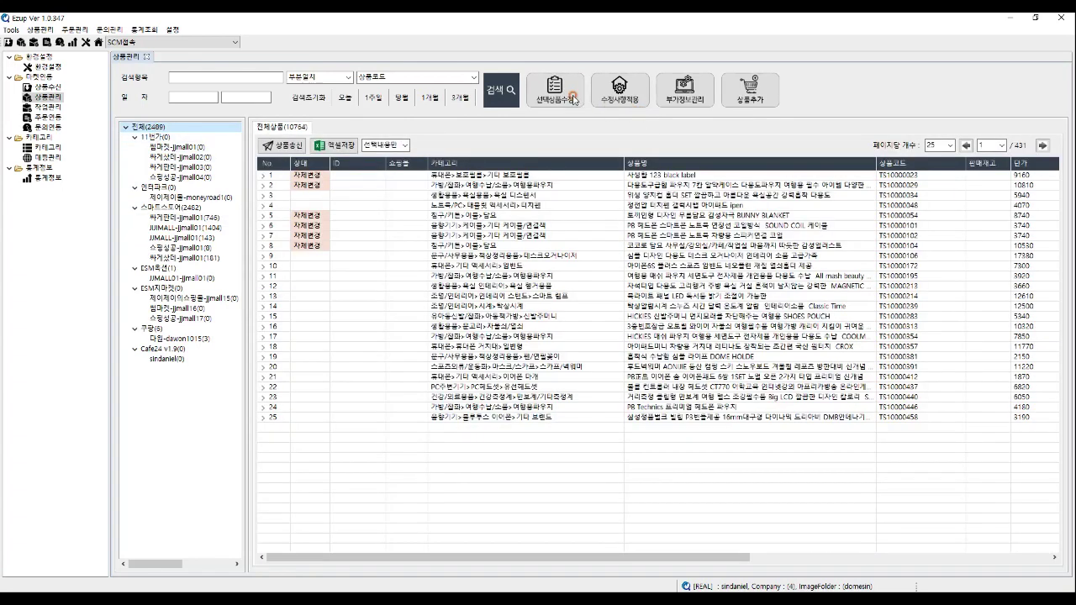
{"action": "left_click", "coordinate": [535, 195]}
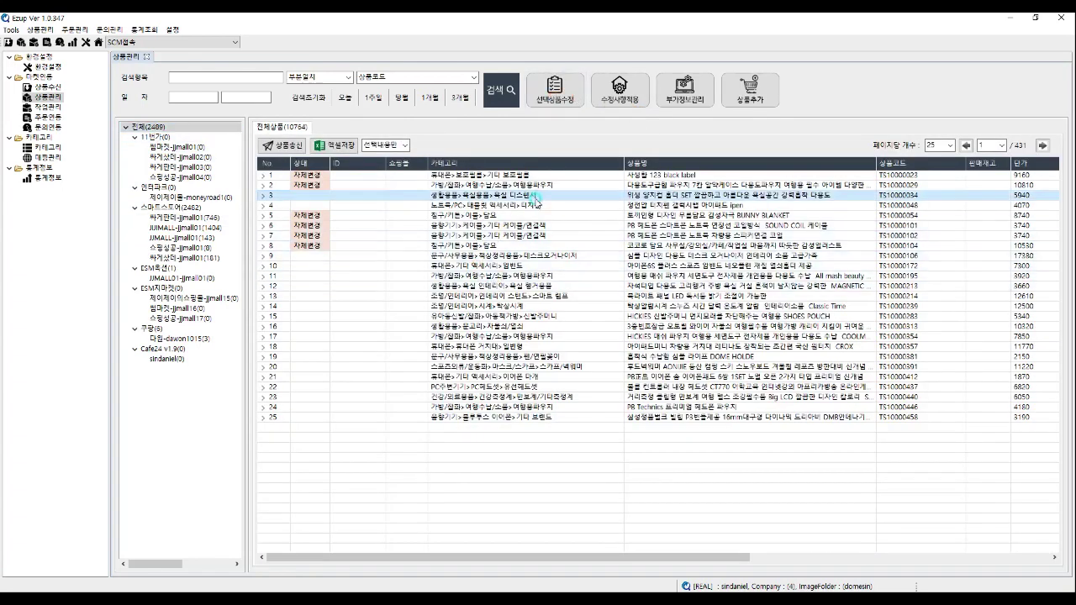
{"action": "left_click", "coordinate": [568, 98]}
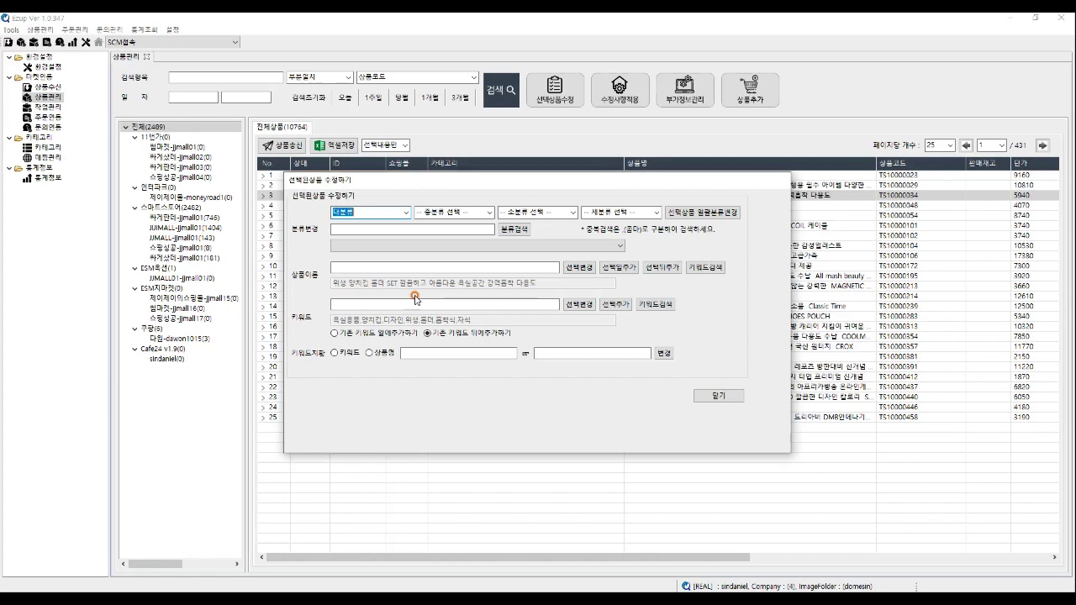
{"action": "left_click", "coordinate": [706, 395]}
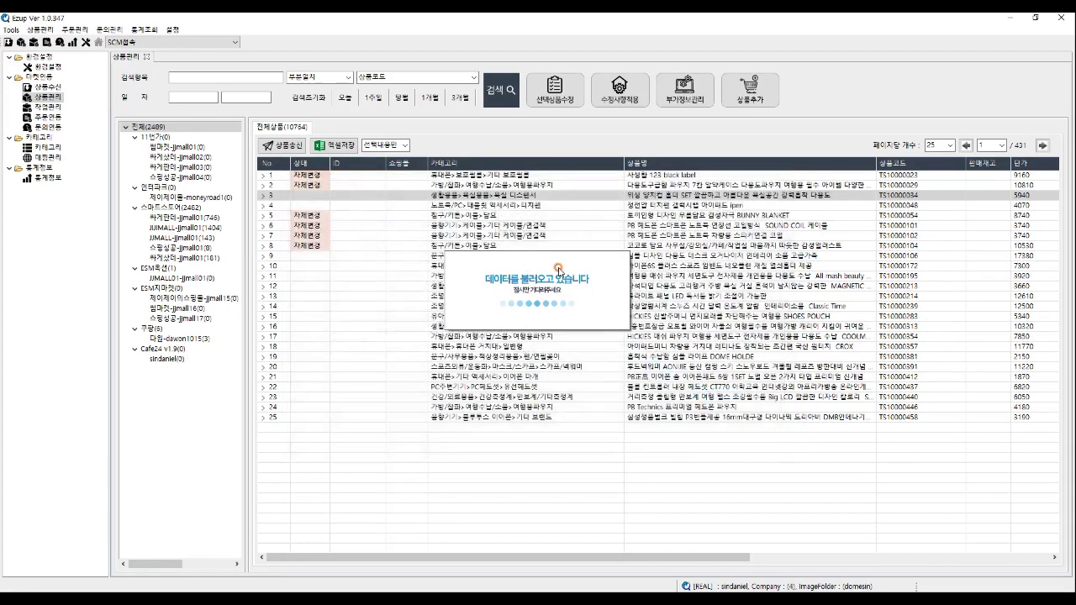
Open the detail editor of product TS10000034 to view its basic information, and close it without saving
{"action": "left_click", "coordinate": [516, 195]}
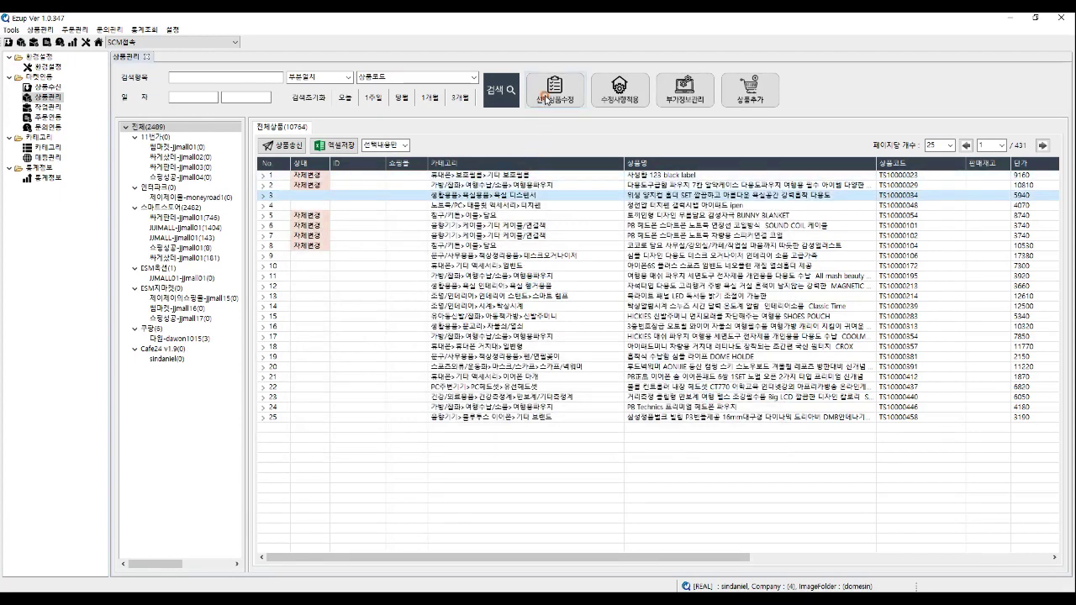
{"action": "right_click", "coordinate": [514, 195]}
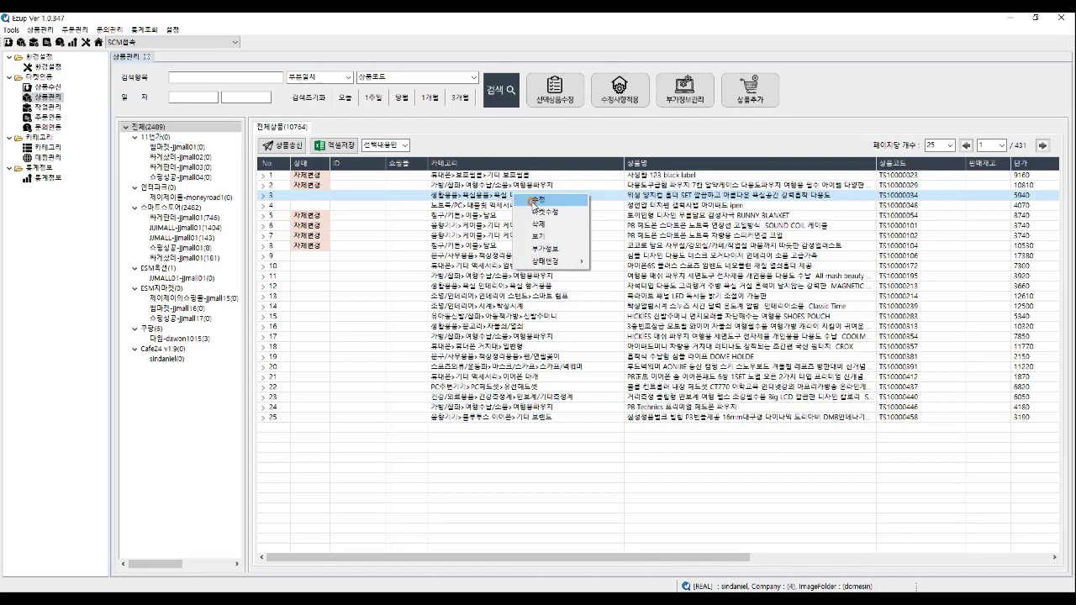
{"action": "left_click", "coordinate": [533, 200]}
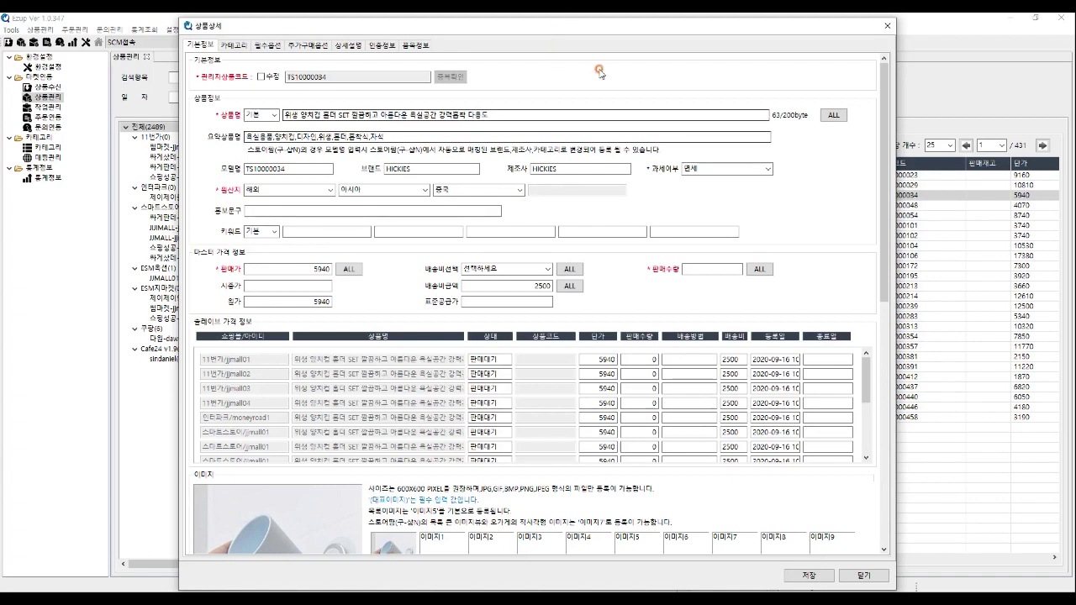
{"action": "left_click", "coordinate": [883, 28]}
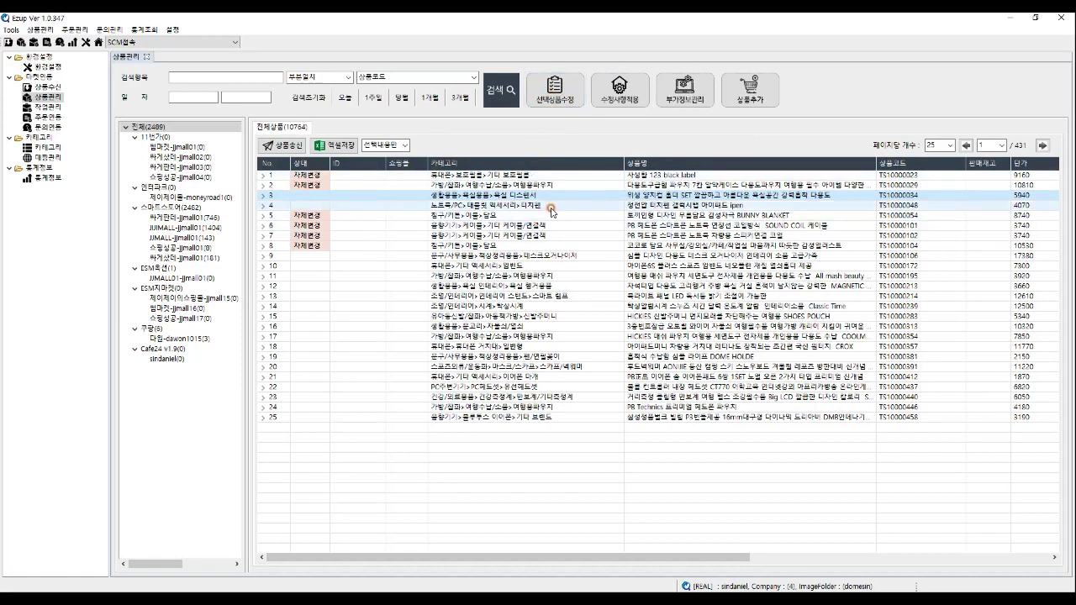
List the products of the first store under 스마트스토어 and view its 수정대기 and 자체수정 lists
{"action": "left_click", "coordinate": [190, 227]}
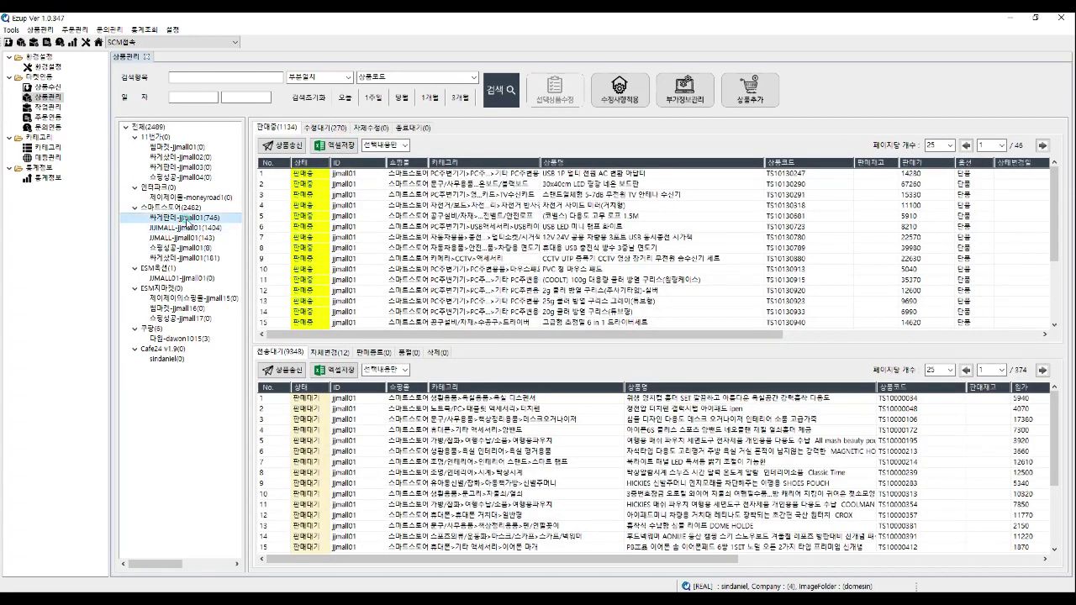
{"action": "left_click", "coordinate": [184, 217]}
{"action": "left_click", "coordinate": [322, 128]}
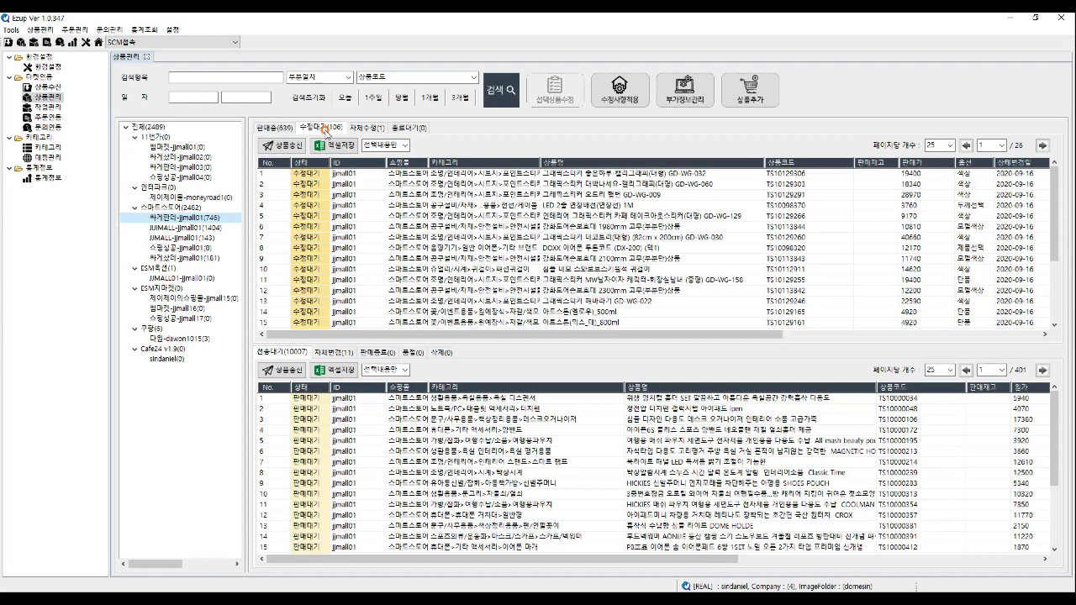
{"action": "left_click", "coordinate": [355, 128]}
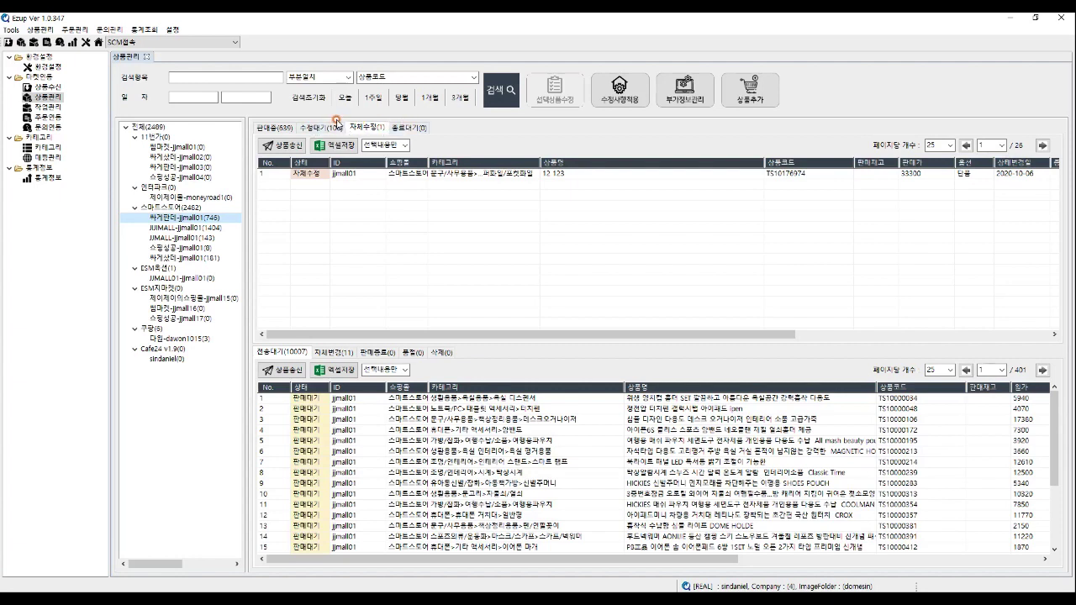
Send all products on the current page of the 수정대기 list to 스마트스토어 immediately, and close the transmission window
{"action": "left_click", "coordinate": [330, 128]}
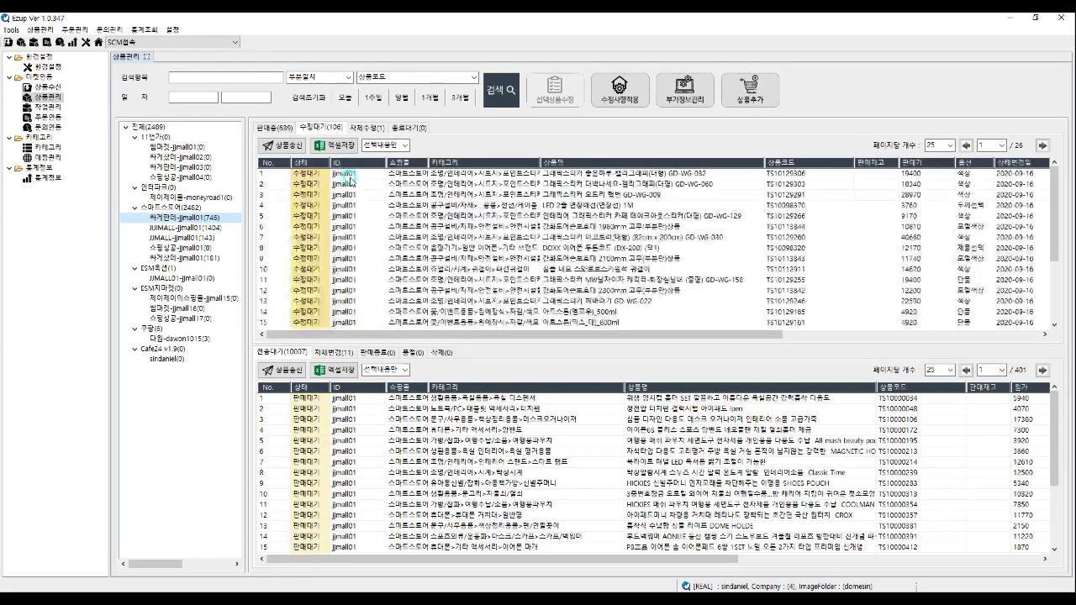
{"action": "left_click", "coordinate": [371, 195]}
{"action": "key", "text": "ctrl+a"}
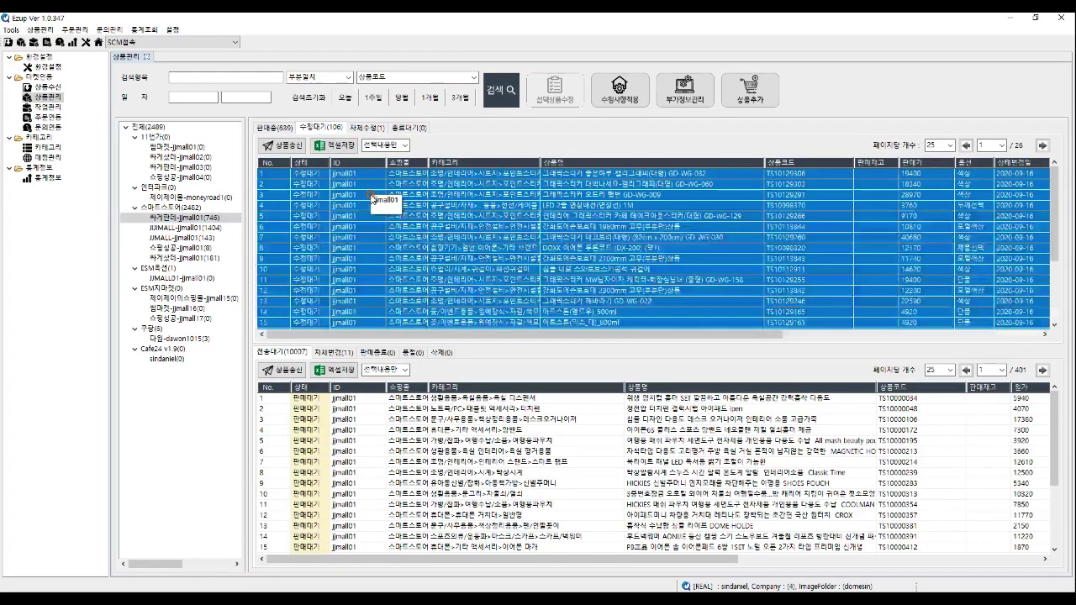
{"action": "left_click", "coordinate": [288, 144]}
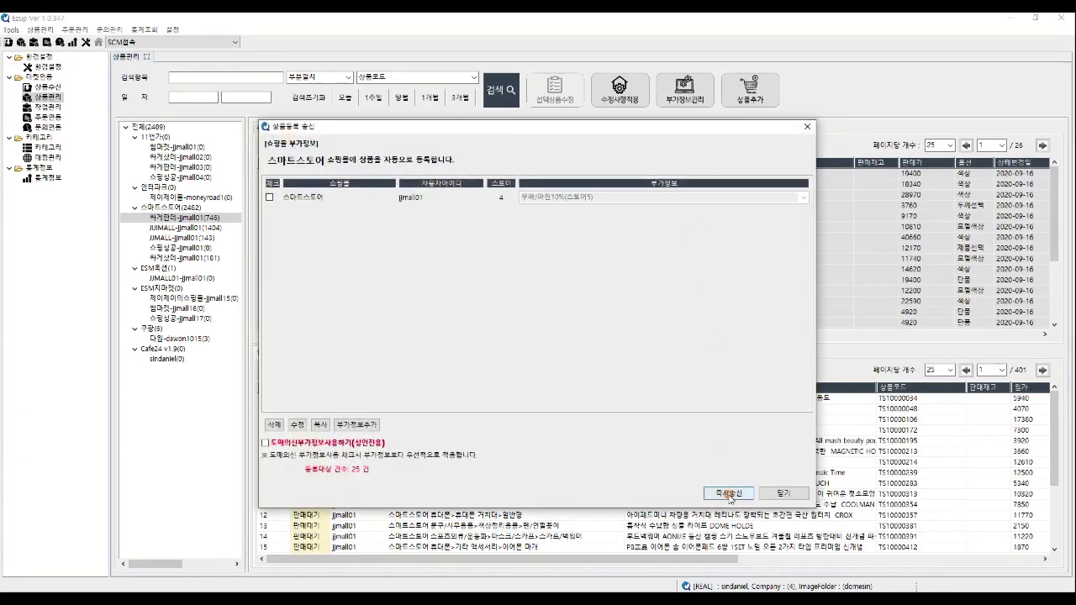
{"action": "left_click", "coordinate": [730, 494]}
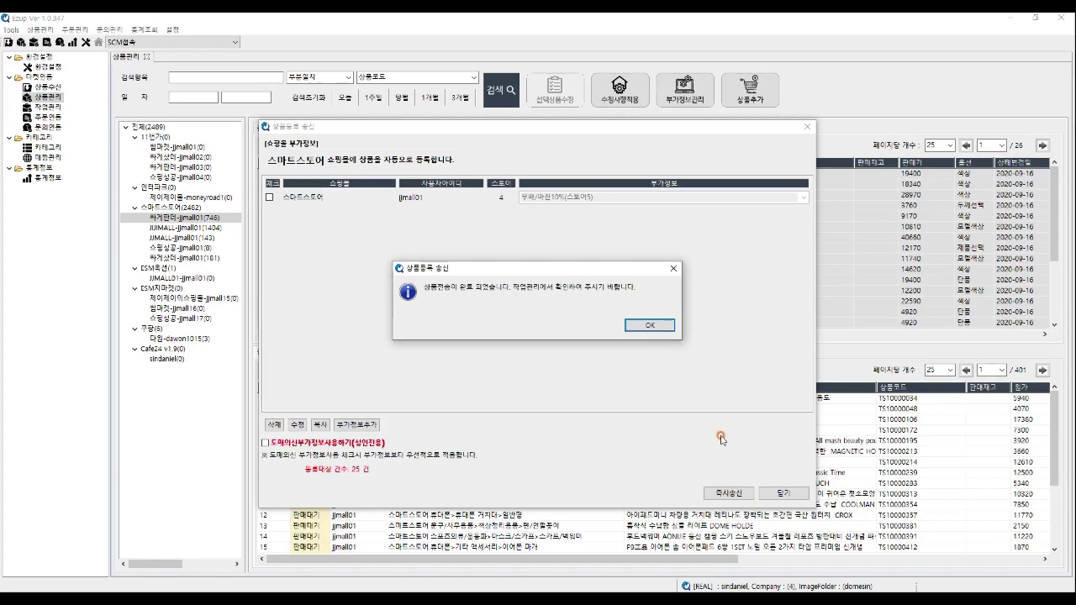
{"action": "left_click", "coordinate": [653, 323]}
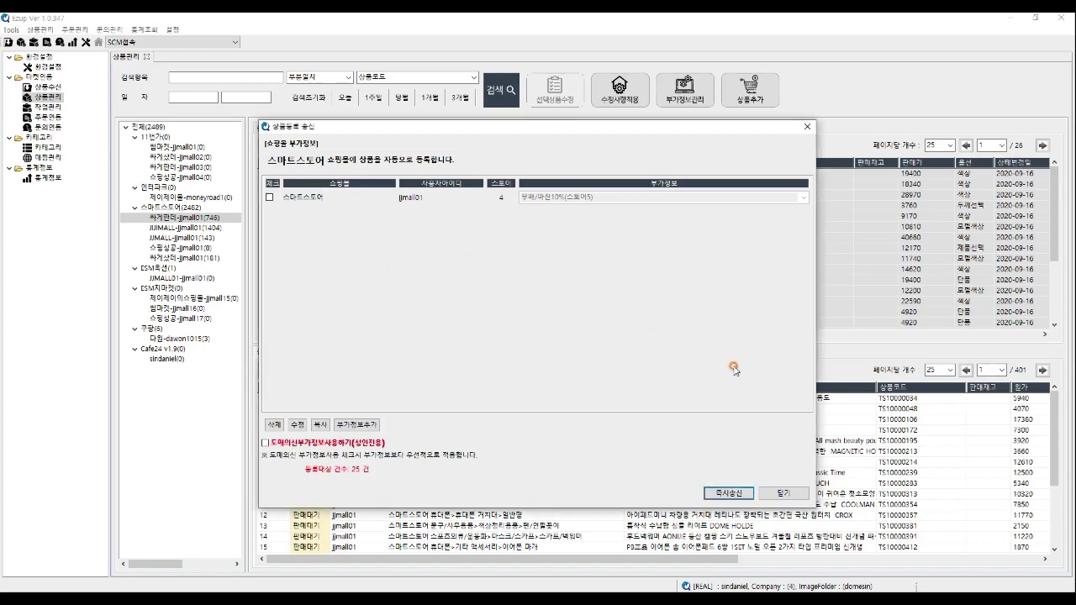
{"action": "left_click", "coordinate": [782, 494]}
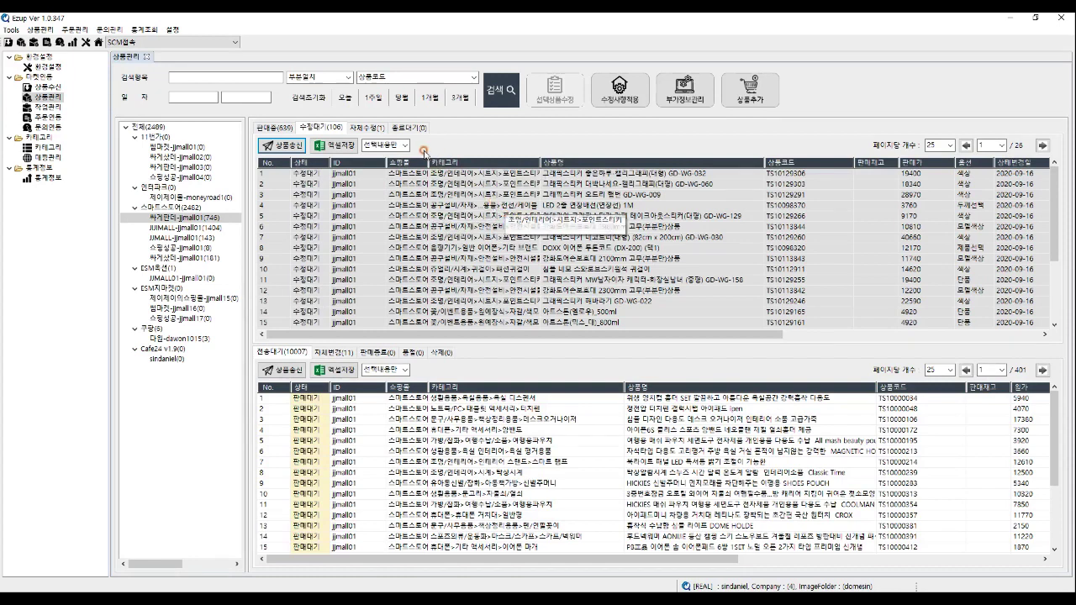
Compare the store's 수정대기, 자체수정, 종료대기 and 판매중 product lists, ending on 종료대기
{"action": "left_click", "coordinate": [328, 131]}
{"action": "left_click", "coordinate": [363, 128]}
{"action": "left_click", "coordinate": [328, 128]}
{"action": "left_click", "coordinate": [363, 129]}
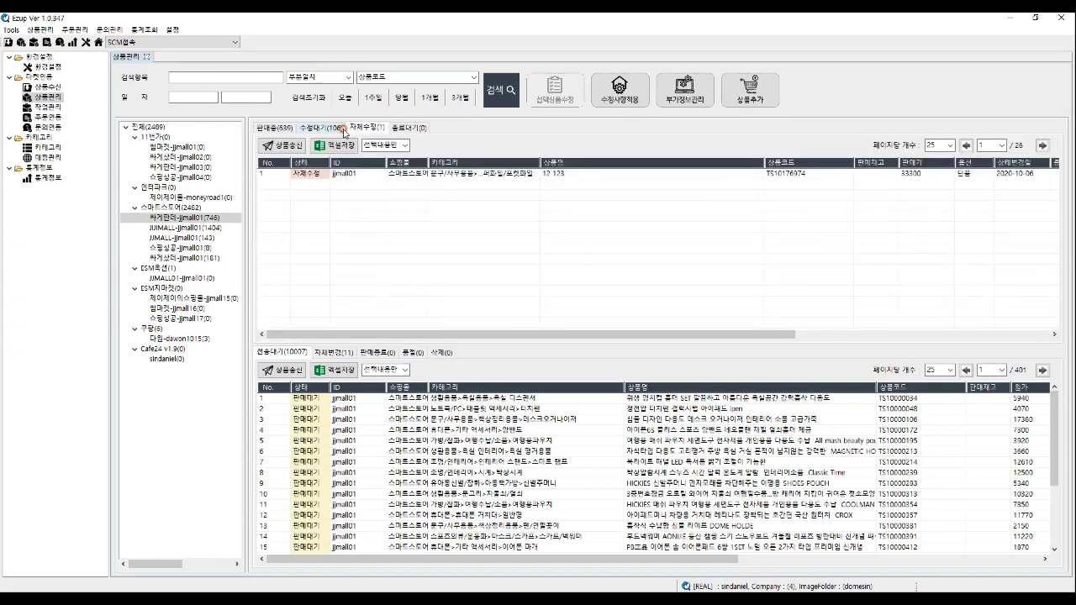
{"action": "left_click", "coordinate": [343, 131]}
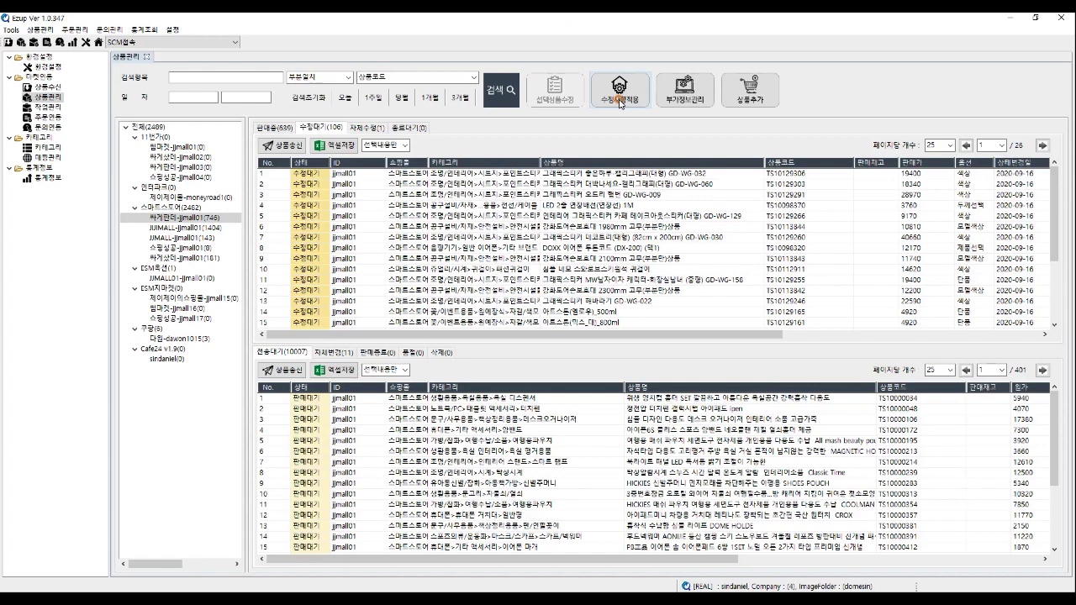
{"action": "left_click", "coordinate": [416, 128]}
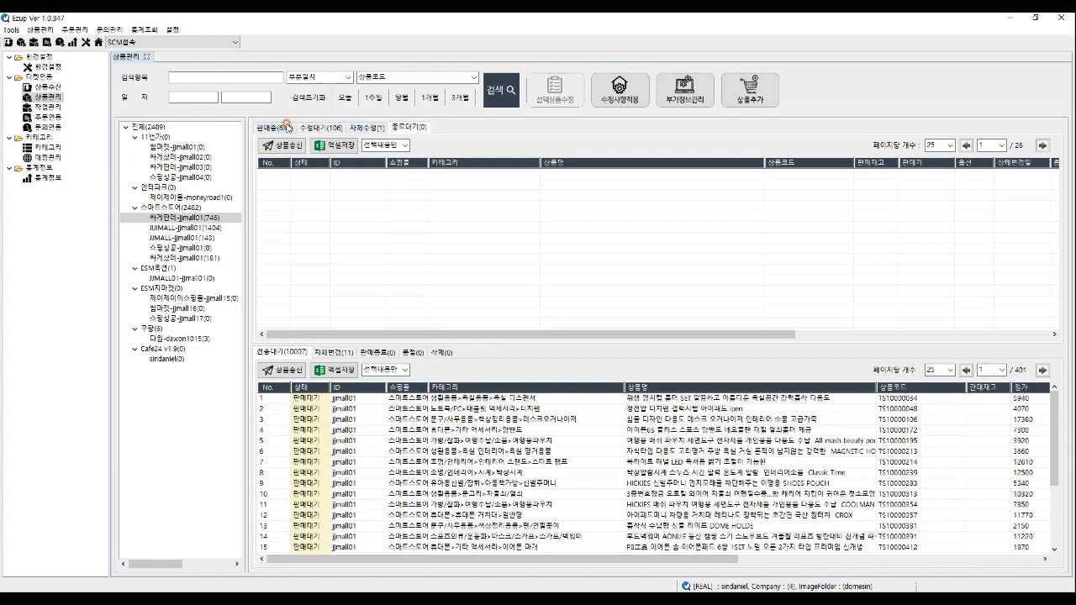
{"action": "left_click", "coordinate": [281, 127]}
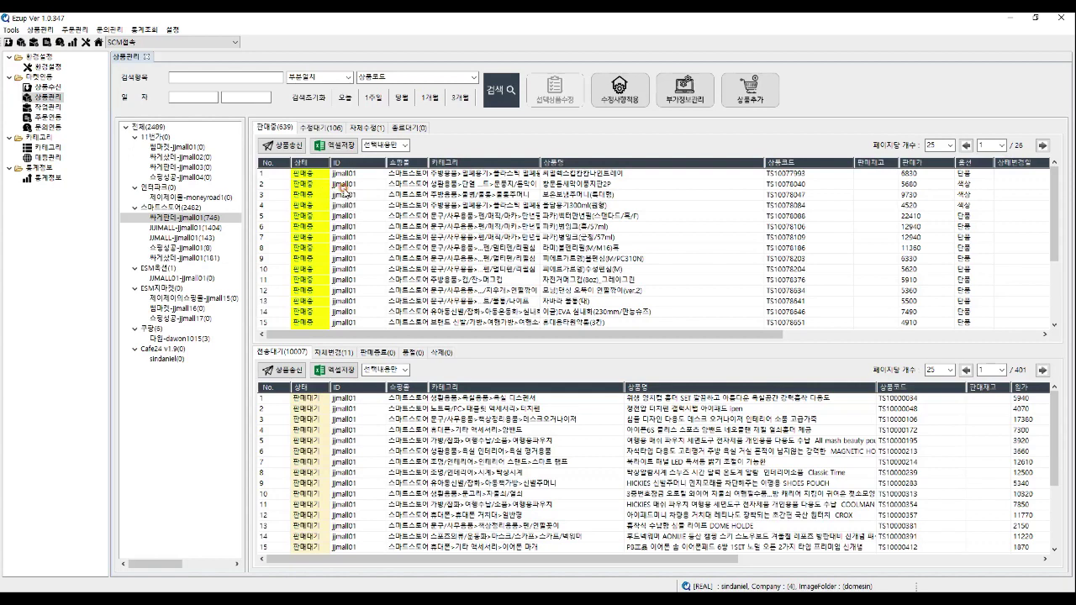
{"action": "left_click", "coordinate": [419, 131]}
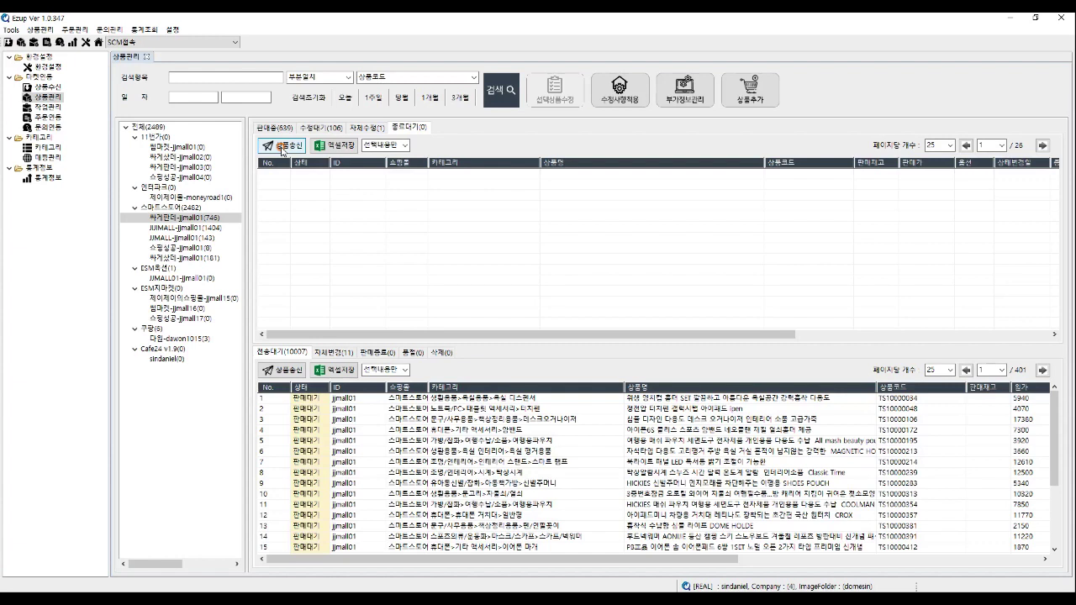
{"action": "left_click", "coordinate": [942, 599]}
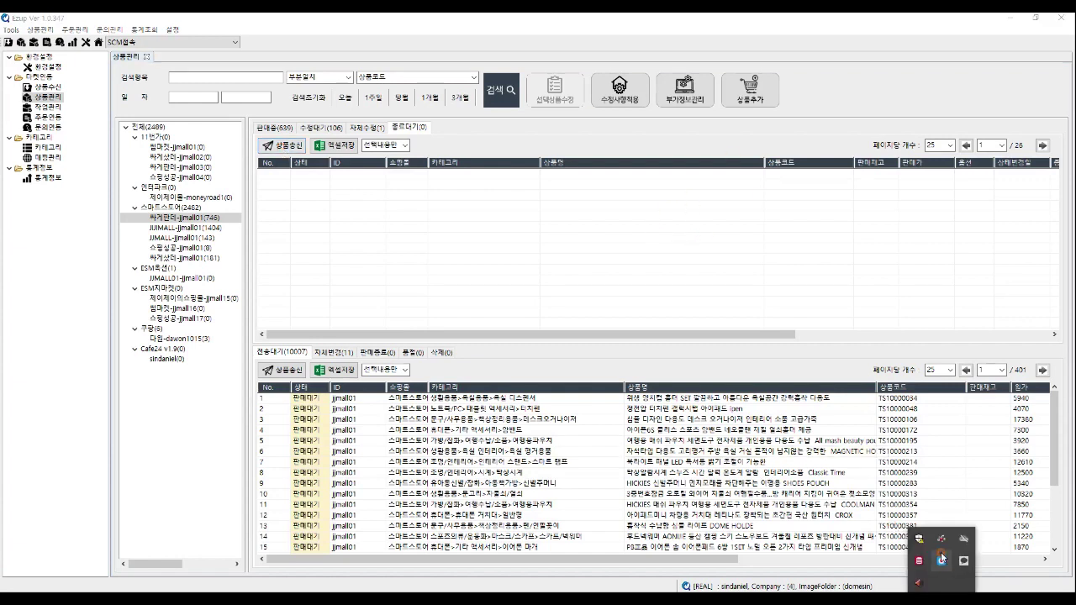